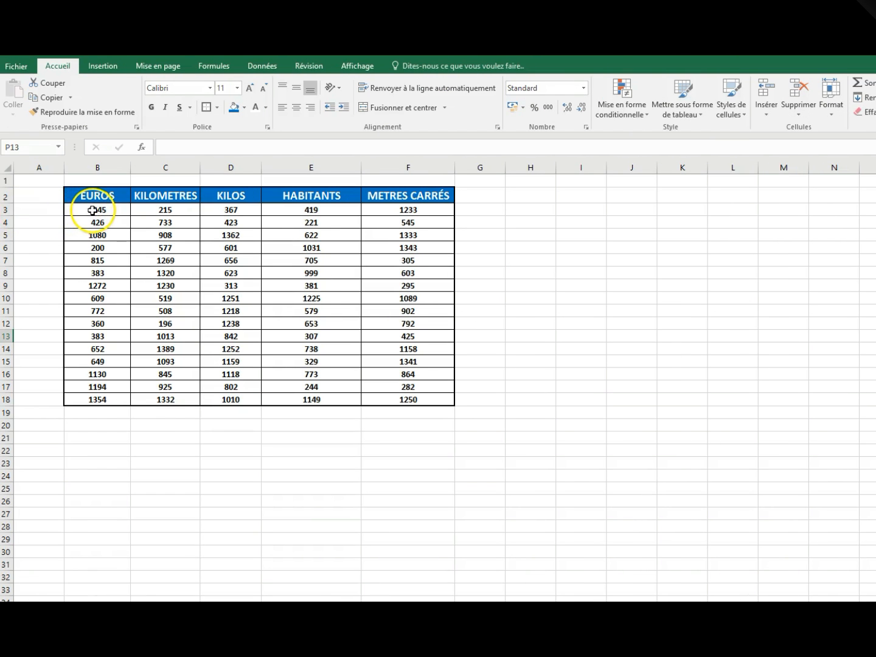
Format the EUROS values in B3:B18 with the Monétaire number format.
click(92, 211)
drag(92, 211, 97, 399)
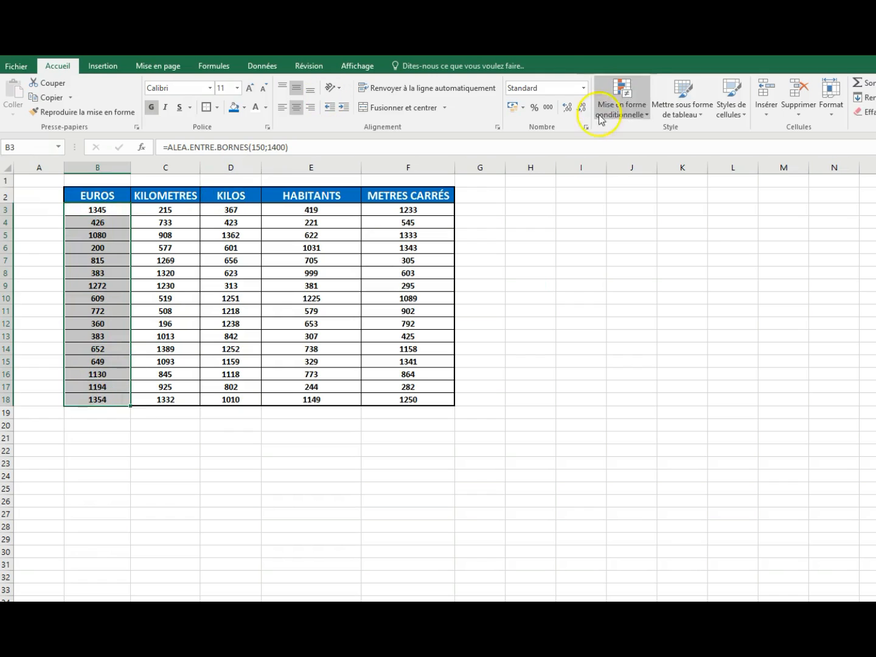
click(585, 88)
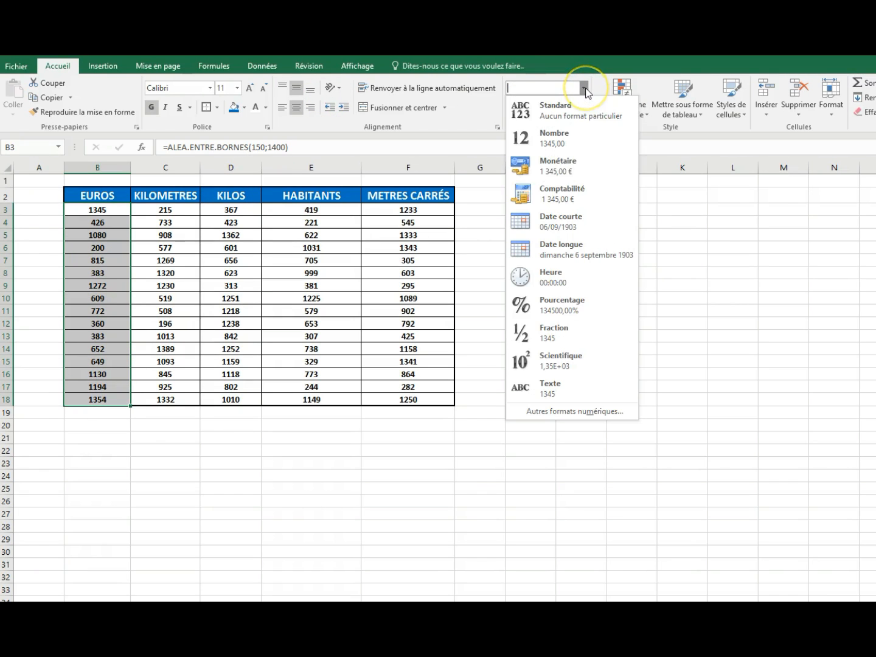
click(555, 165)
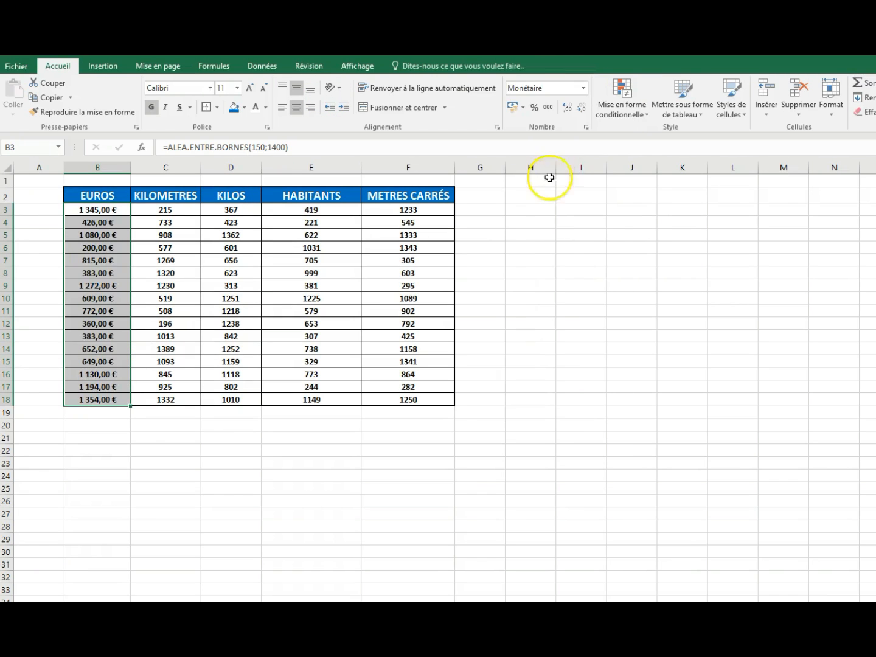
click(501, 299)
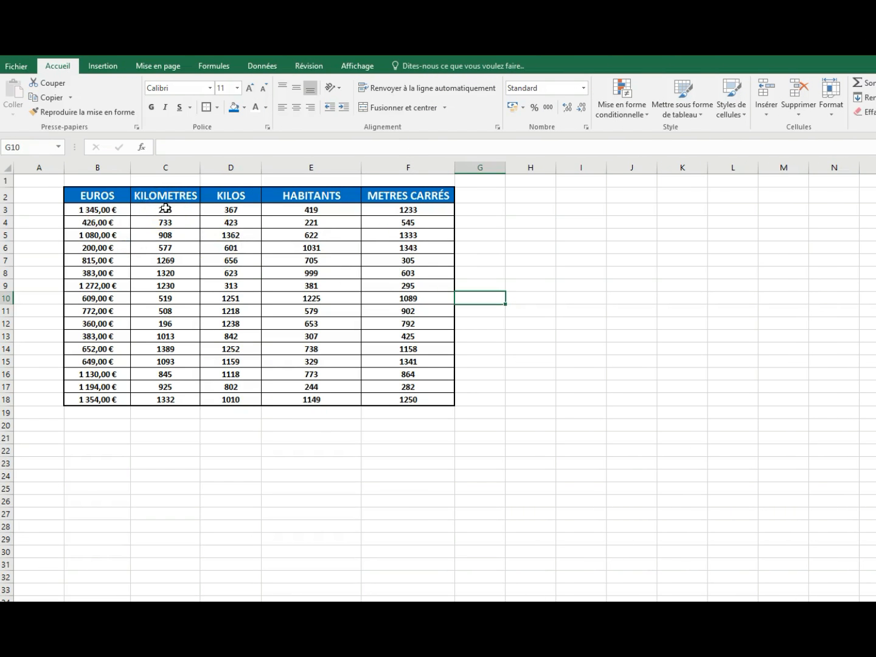
Apply the custom number format Standard" Km" to the KILOMETRES values in C3:C18.
drag(166, 208, 157, 399)
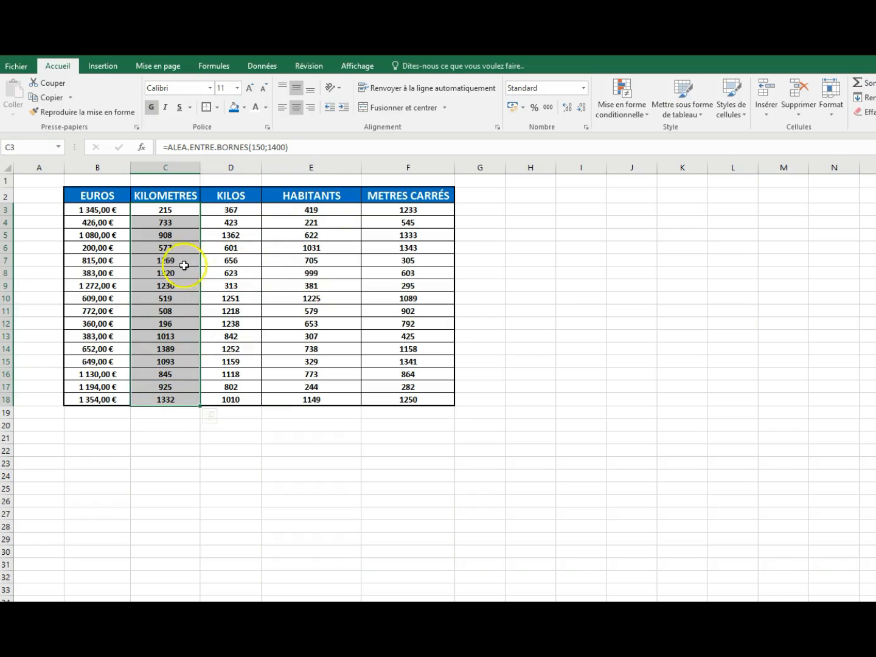
right_click(172, 249)
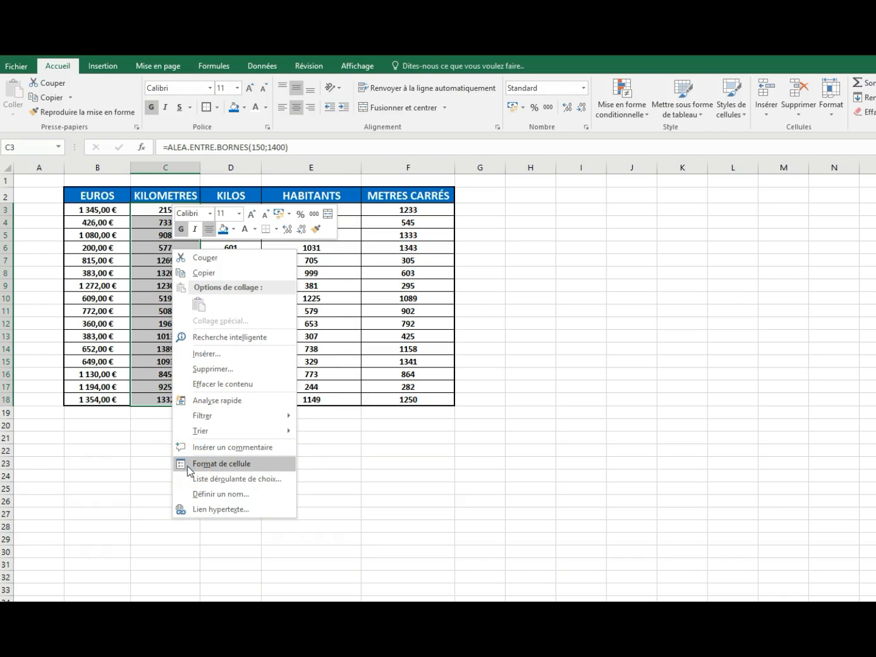
click(188, 467)
drag(512, 225, 608, 190)
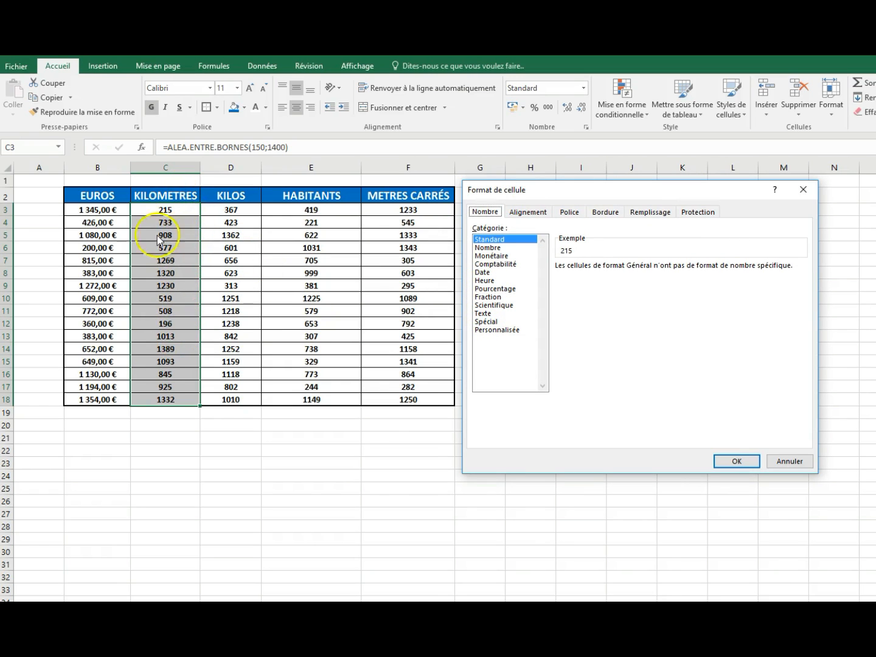
click(493, 330)
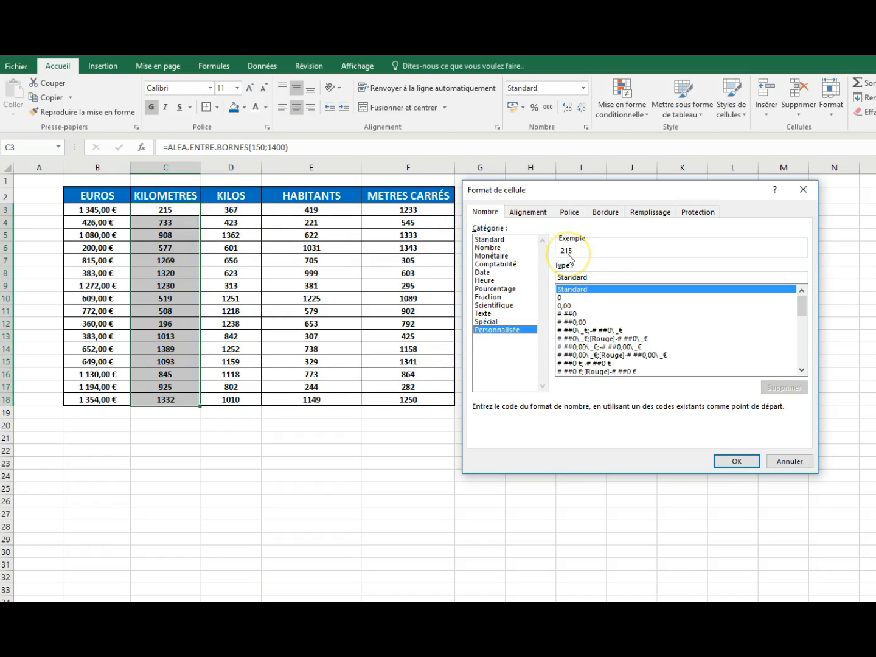
click(596, 277)
text(")
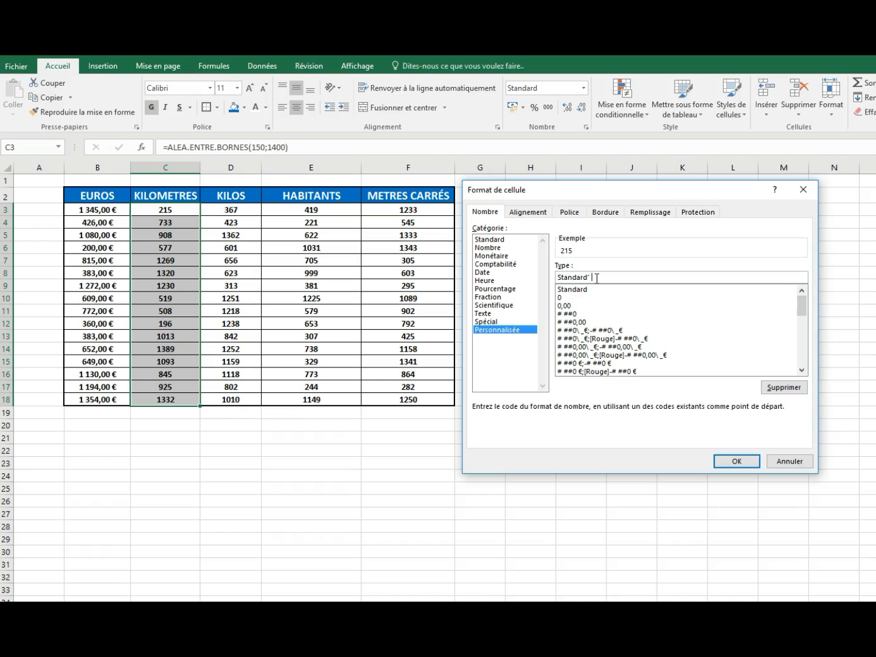
text(Km")
click(727, 463)
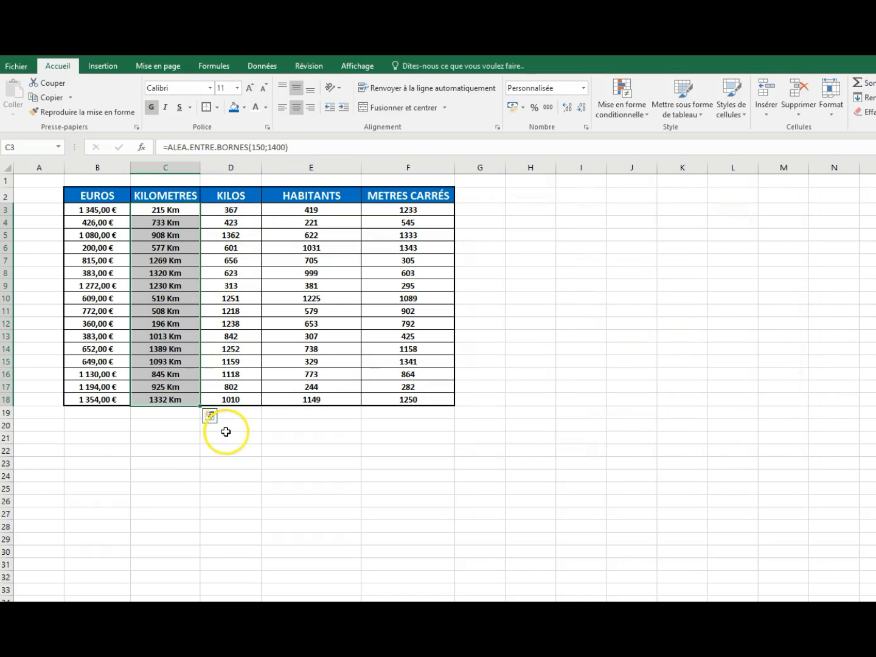
Apply the custom number format Standard" Kg" to the KILOS values in D3:D18.
click(228, 210)
drag(228, 210, 239, 396)
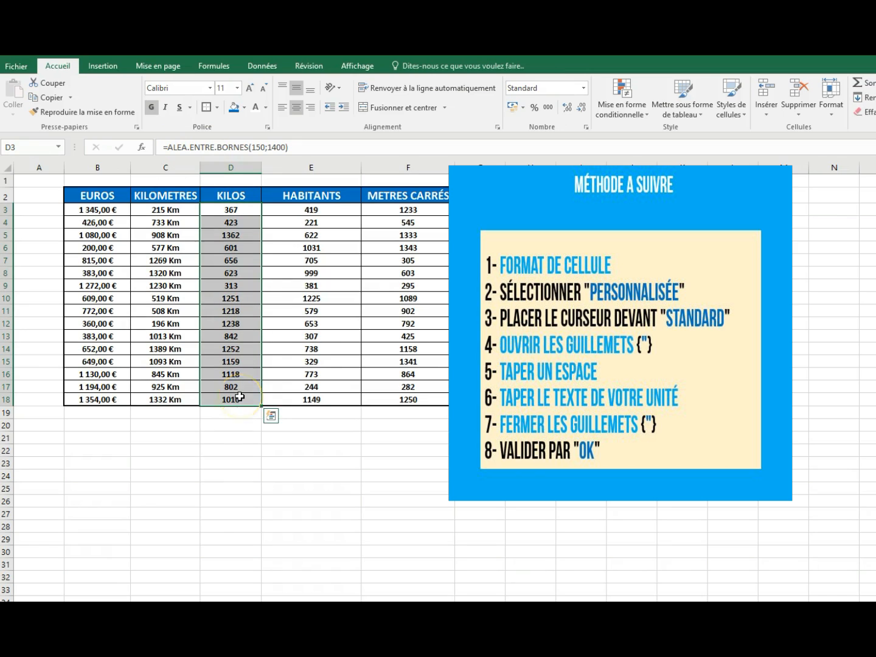
right_click(220, 298)
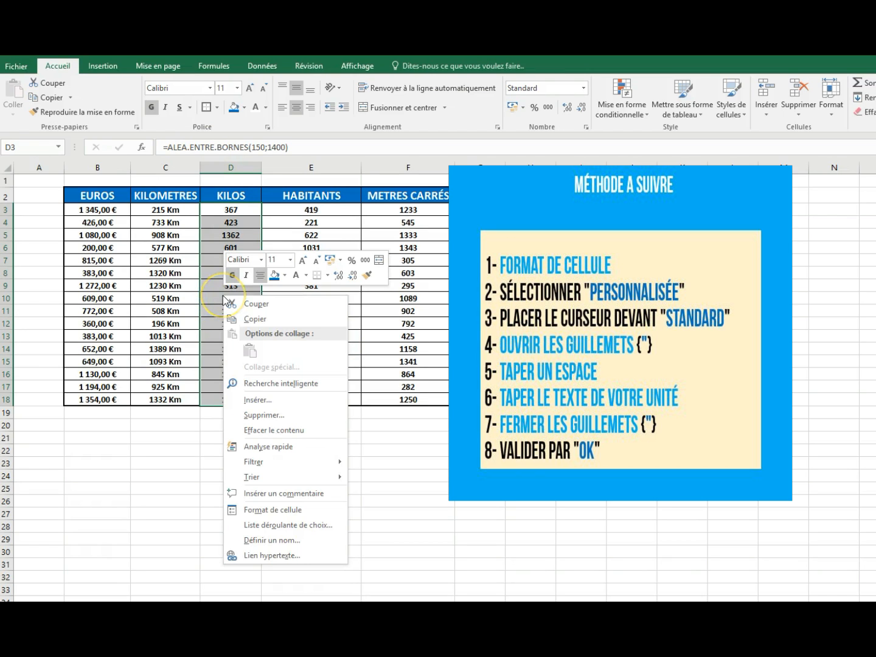
click(271, 512)
drag(512, 226, 595, 191)
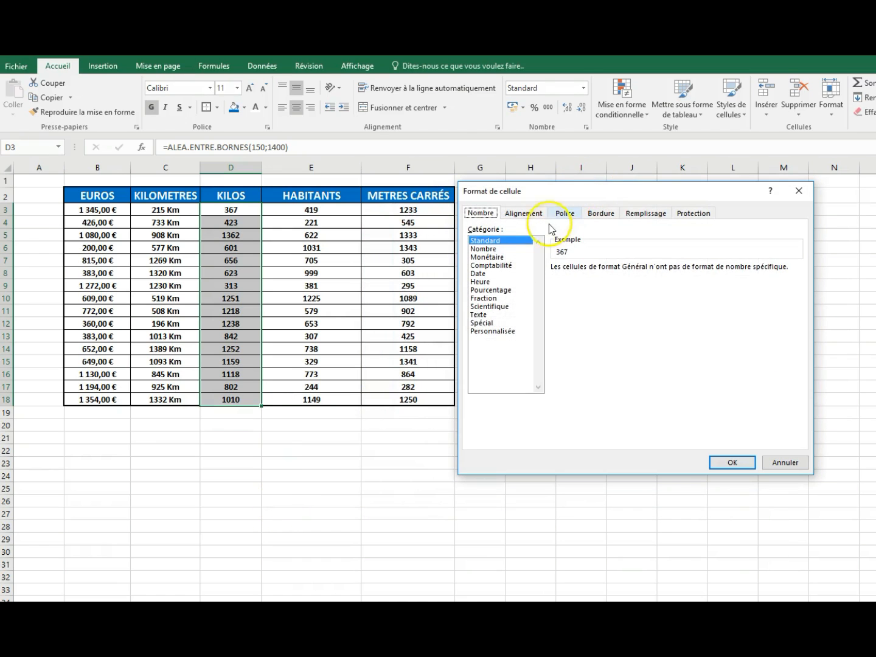
click(495, 331)
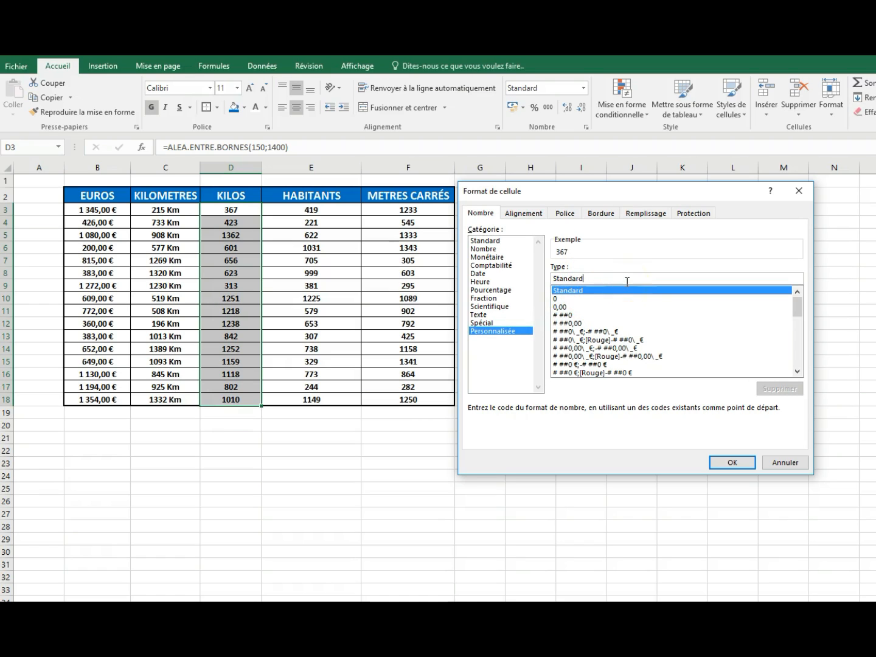
text(')
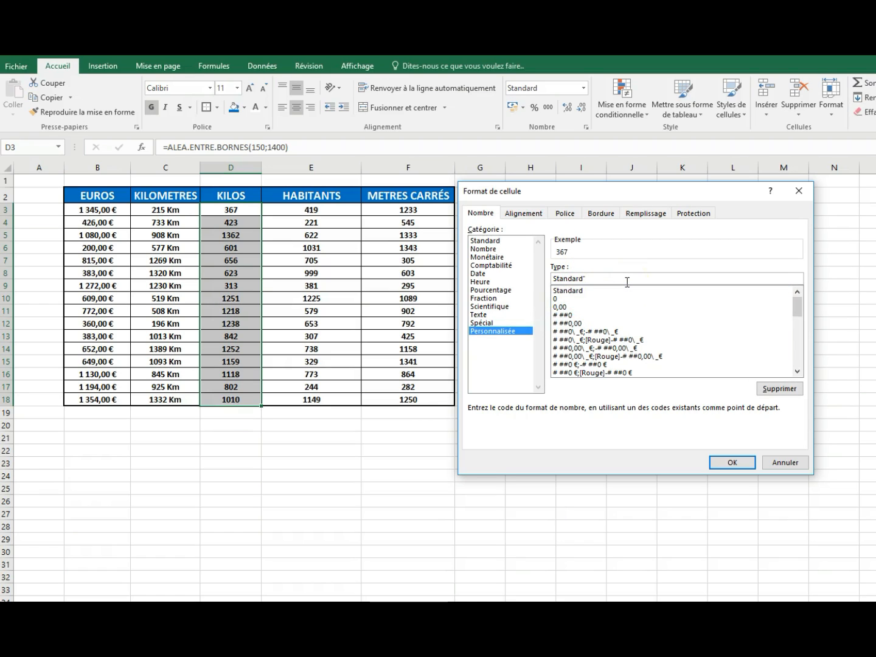
text( Kg")
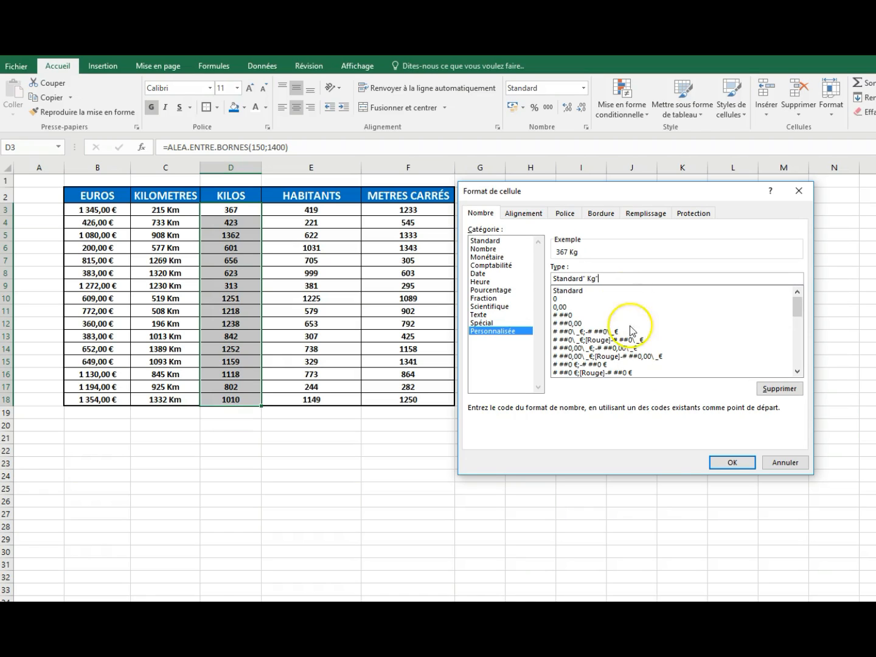
click(724, 463)
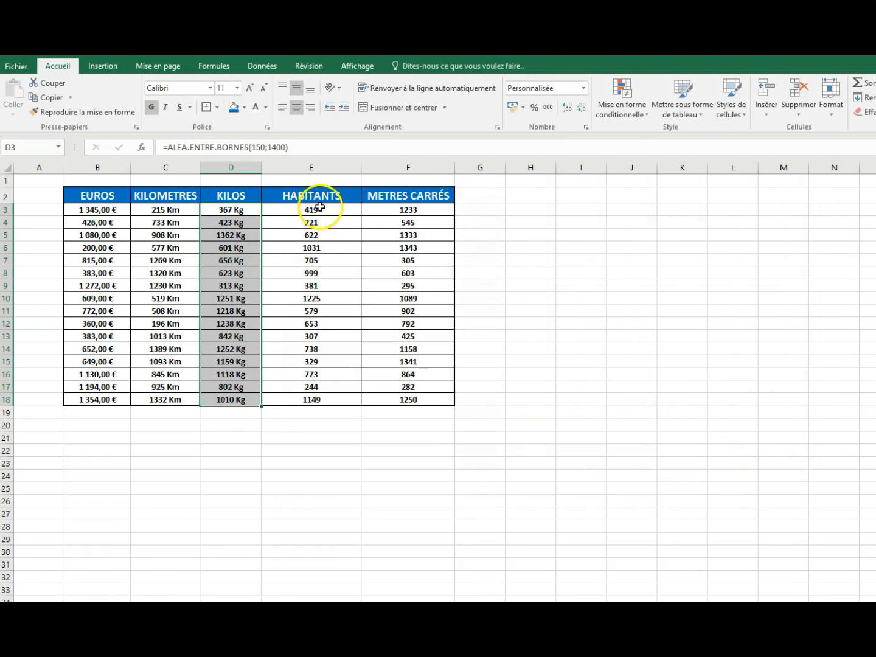
Apply the custom number format Standard" habitants" to the HABITANTS values in E3:E18.
click(318, 205)
drag(319, 206, 310, 400)
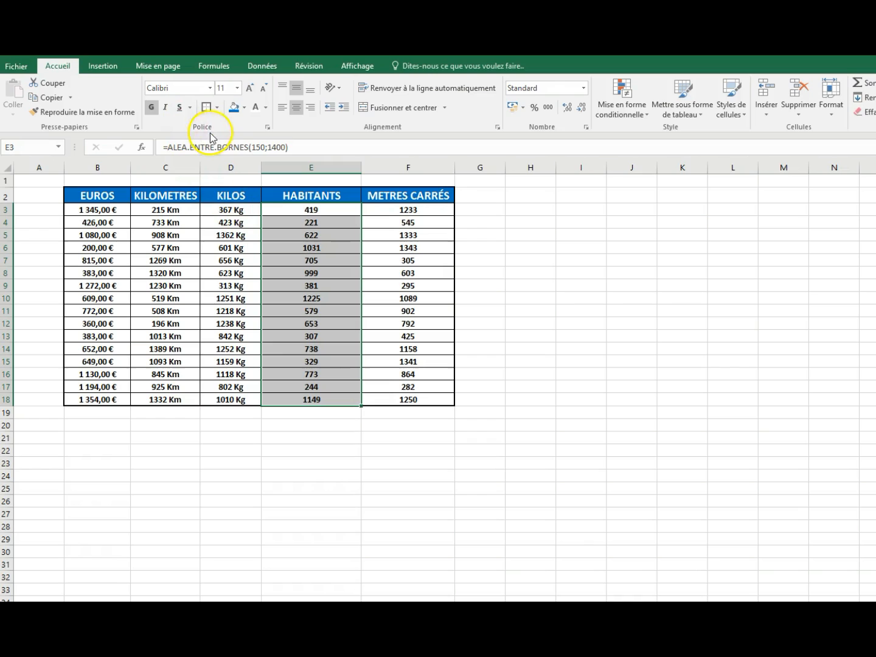
click(268, 127)
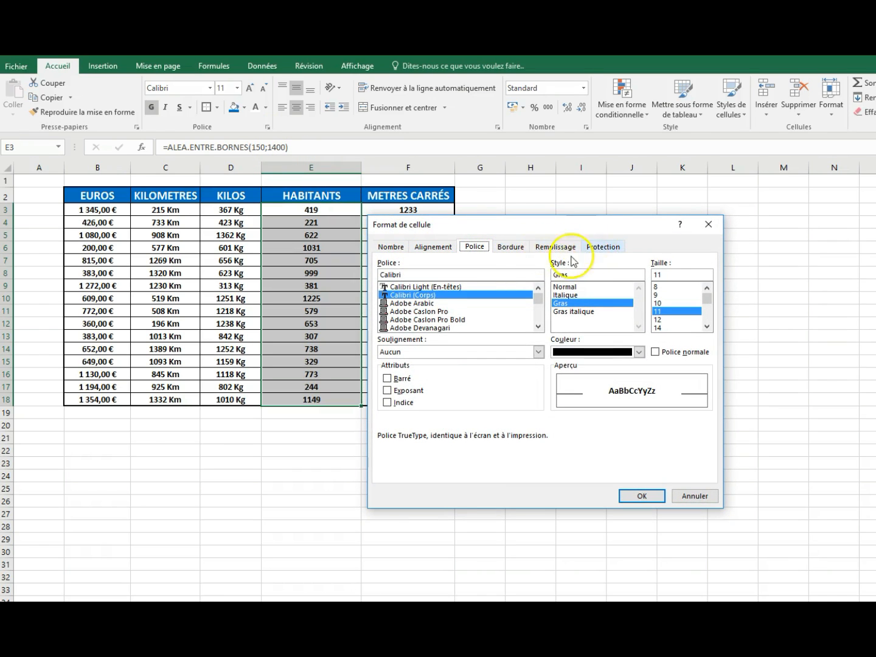
click(391, 247)
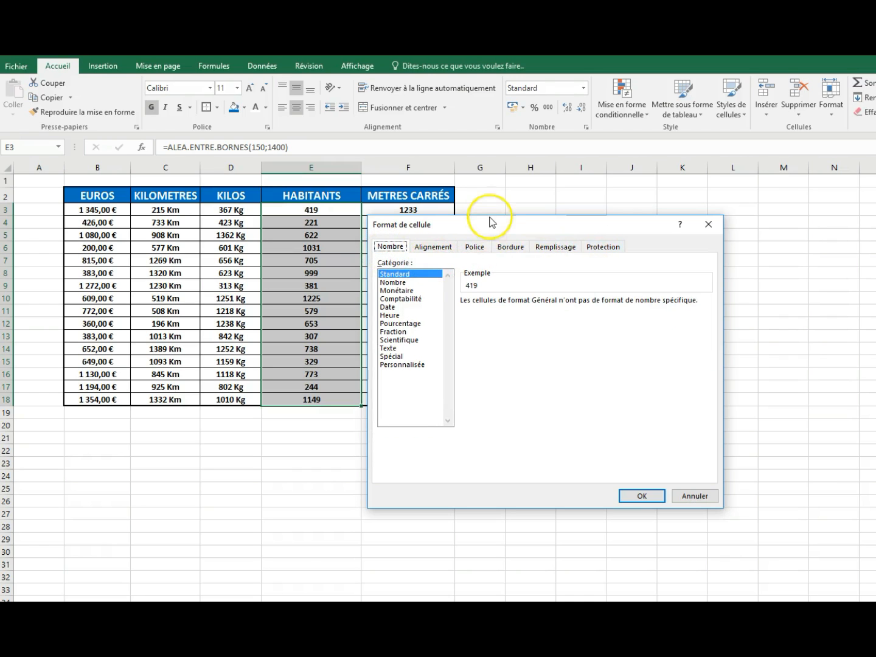
drag(488, 222, 588, 181)
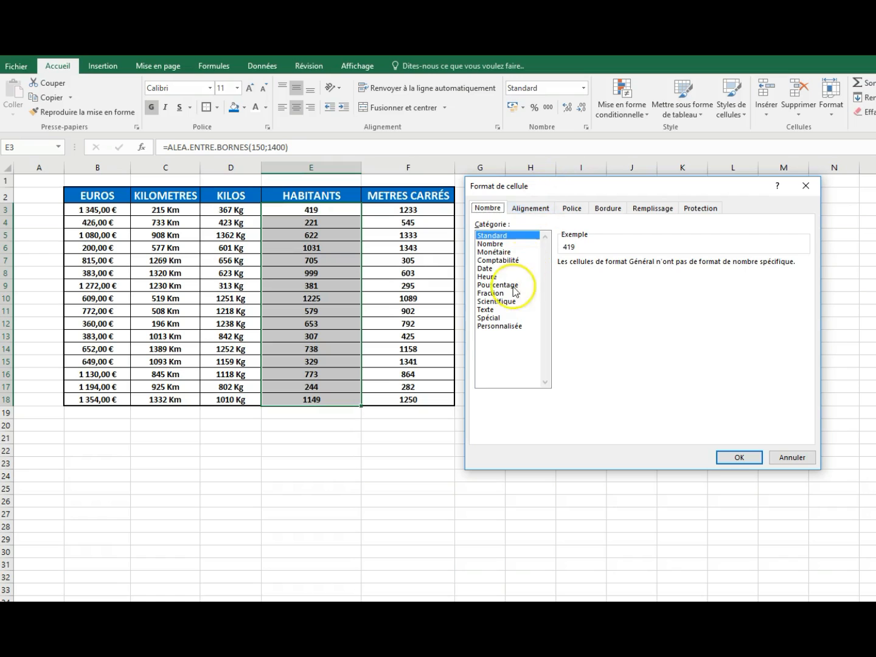
click(495, 327)
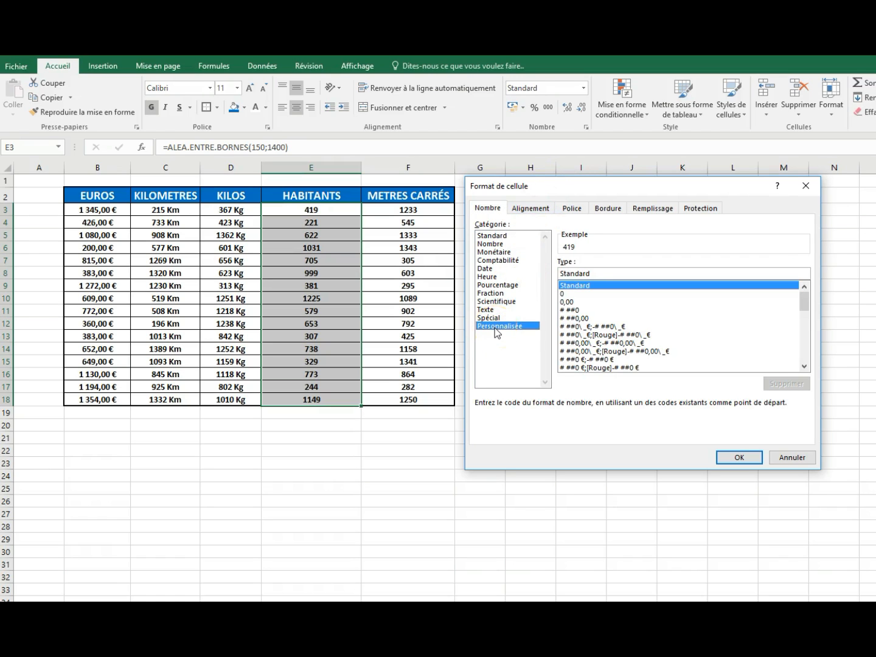
click(593, 276)
text(" )
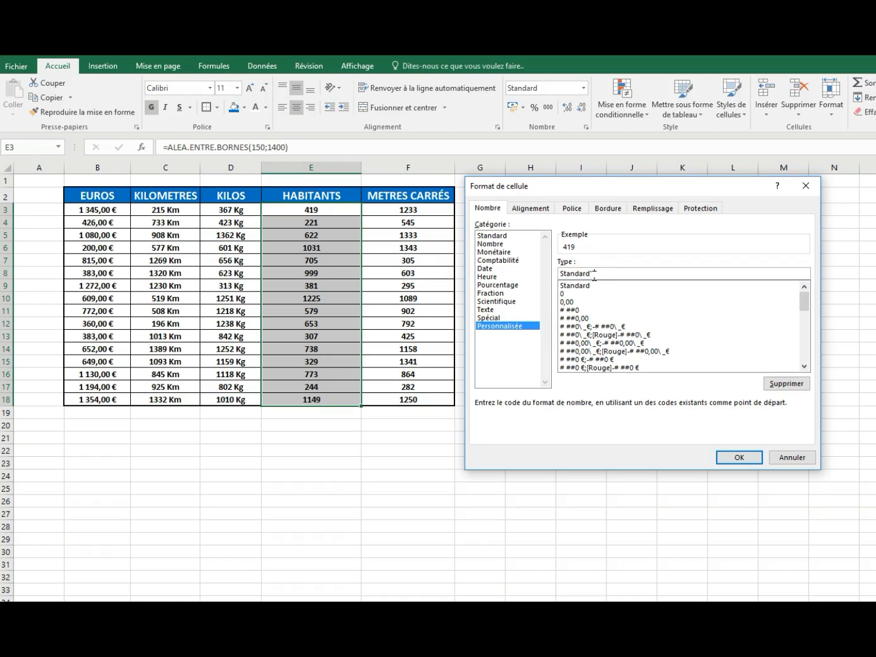
text(habitants")
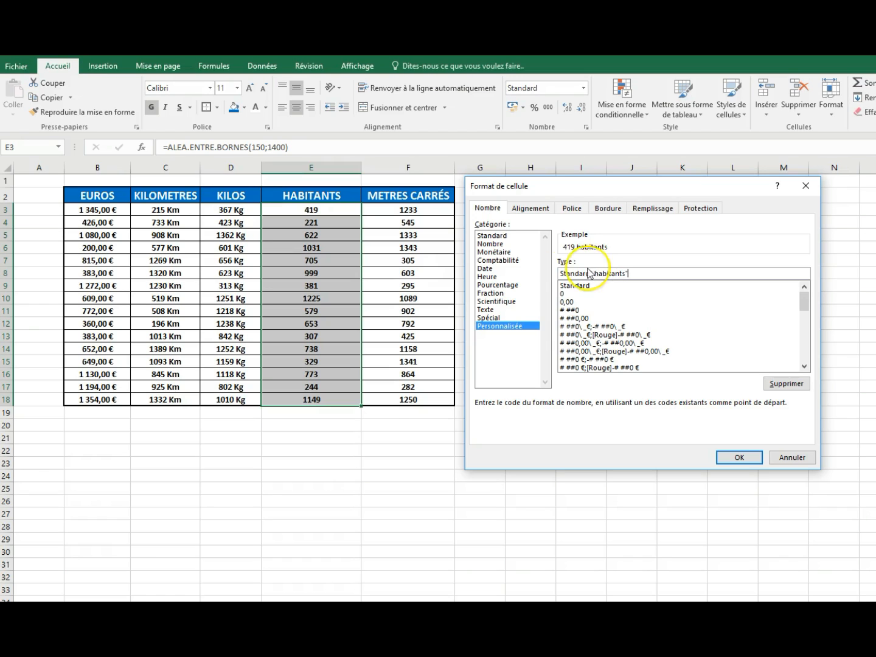
click(733, 457)
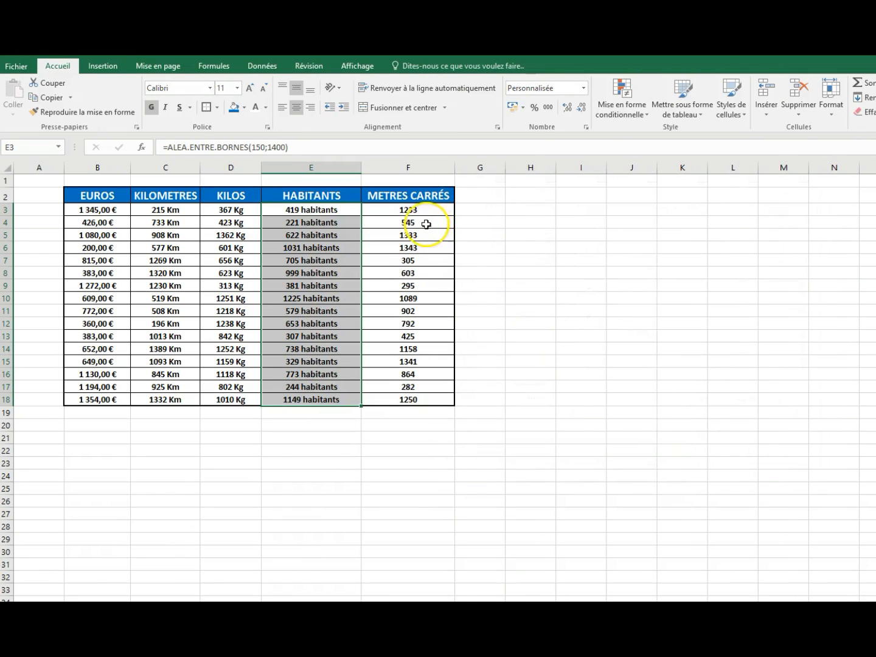
Apply the custom number format Standard" m2" to the METRES CARRÉS values in F3:F18.
drag(419, 210, 424, 401)
right_click(394, 271)
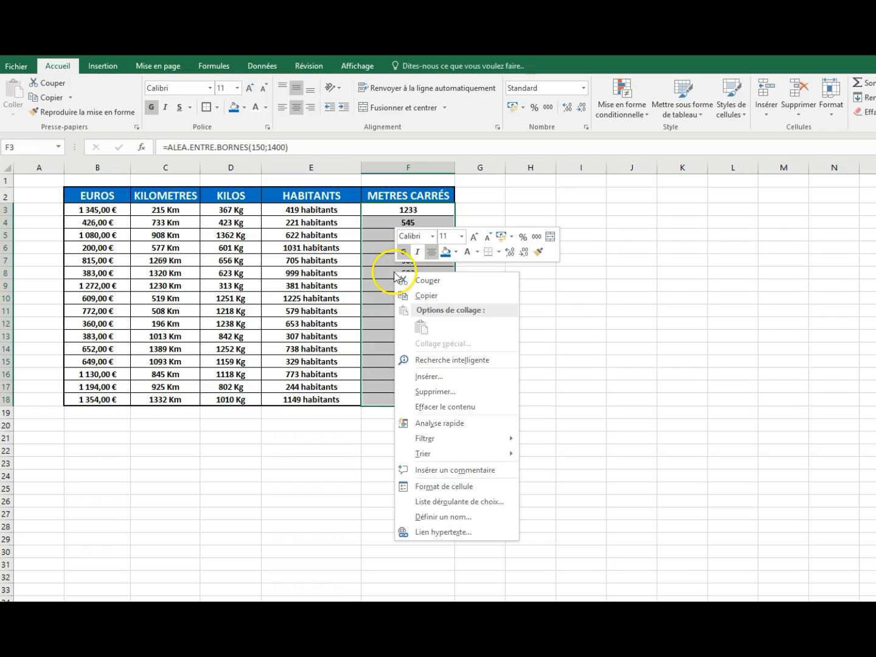
click(417, 494)
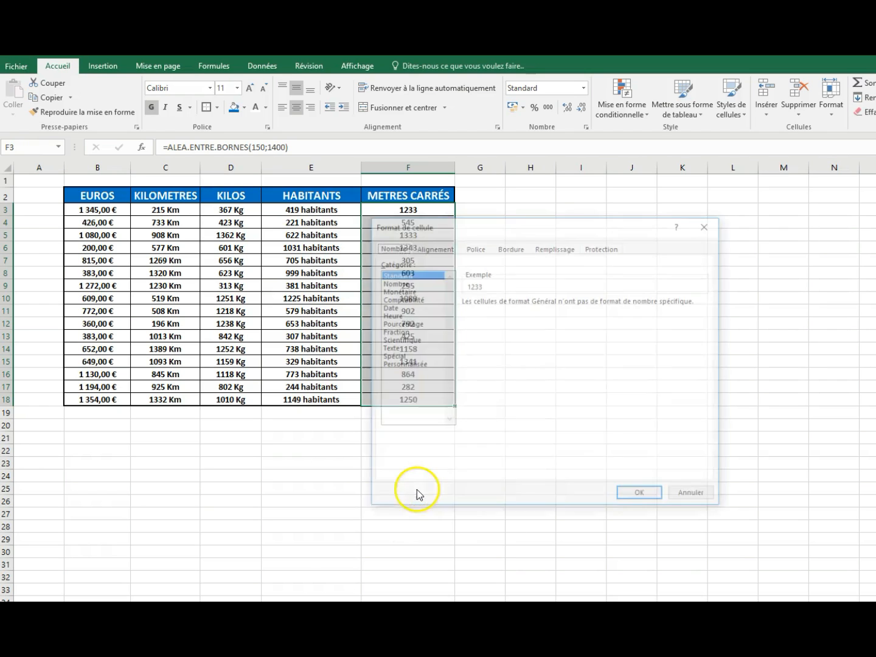
drag(490, 222, 584, 191)
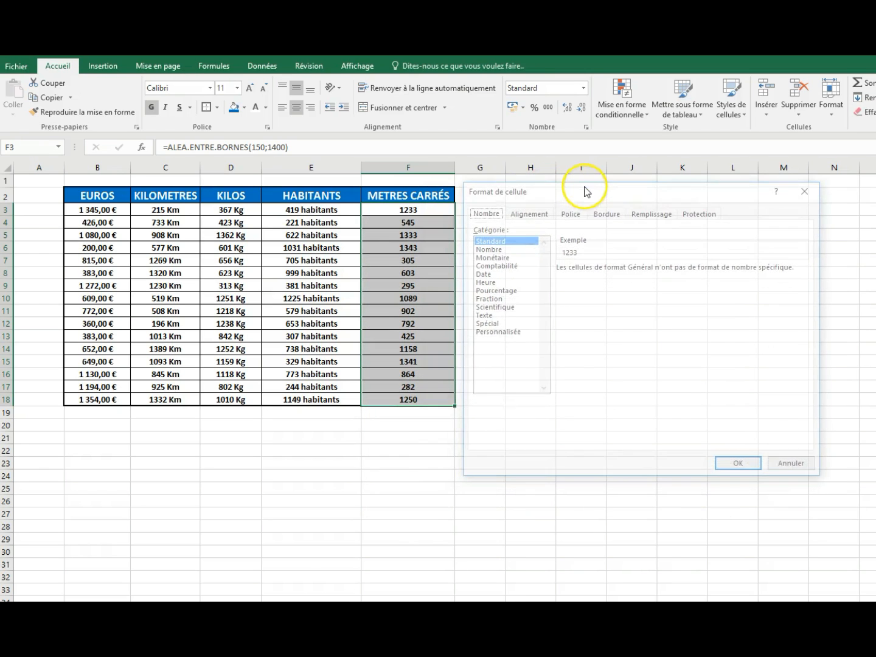
click(495, 333)
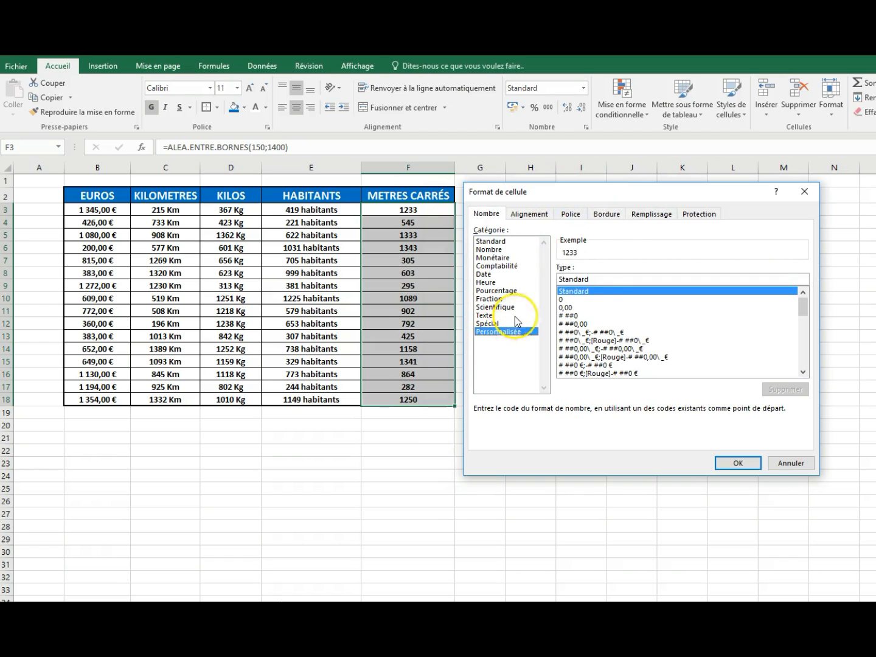
click(591, 278)
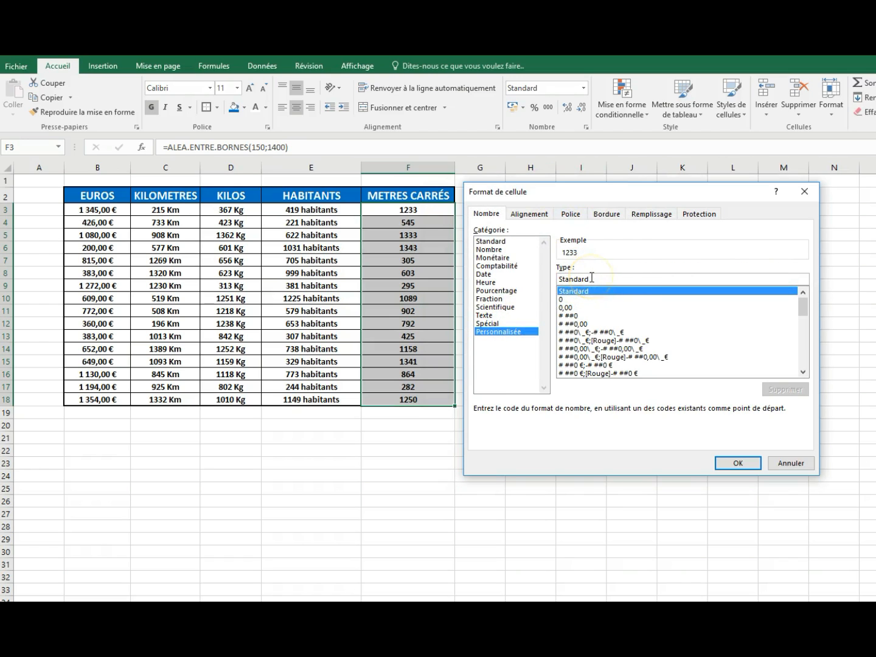
text(" m)
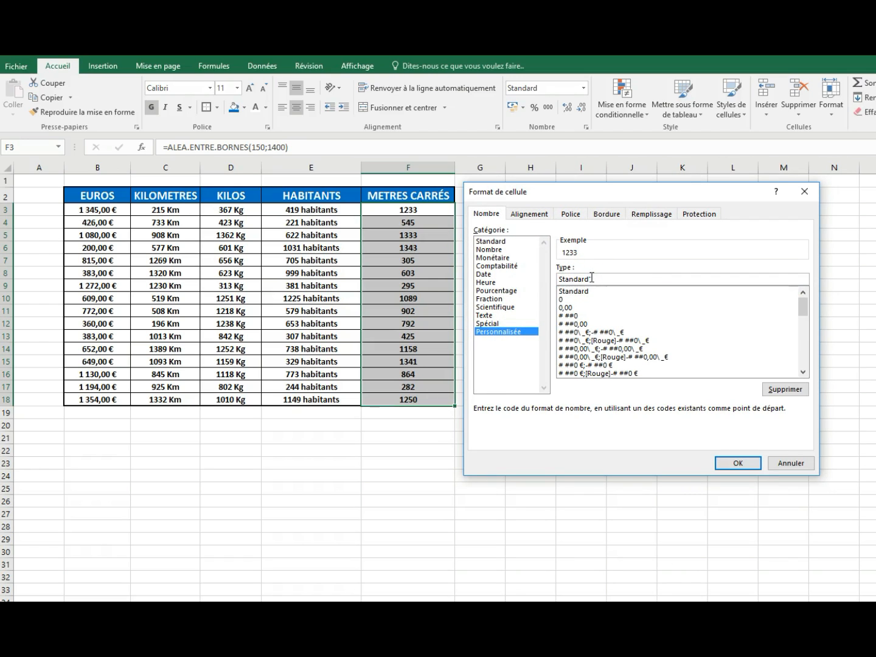
text(2")
click(727, 463)
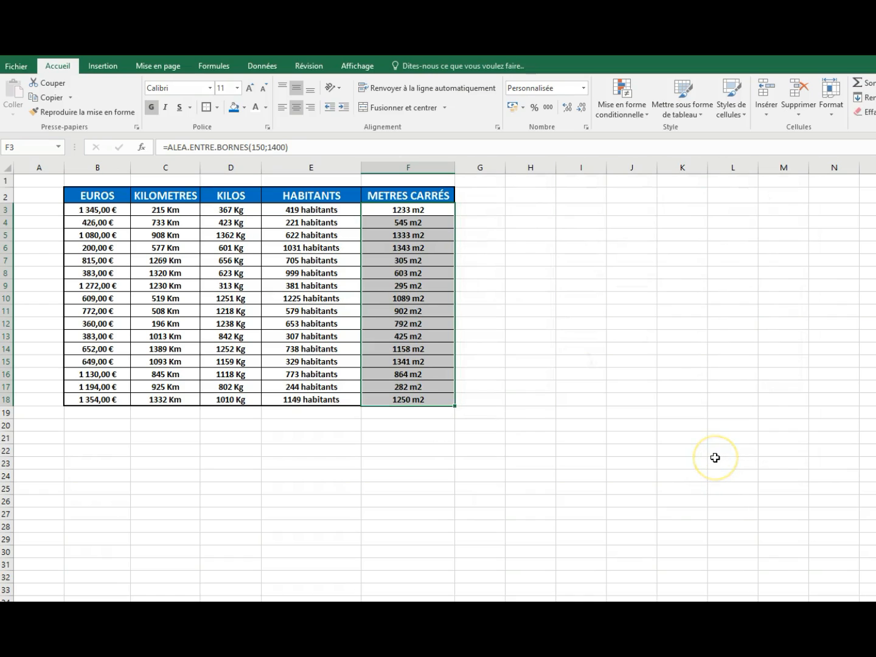